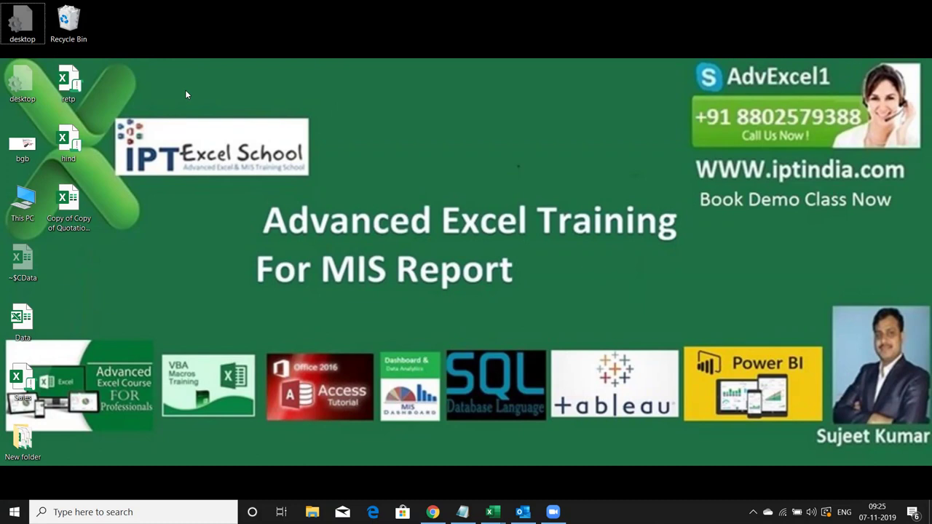
- Enter 20% in cell B2 of Sheet2
key(alt+Tab)
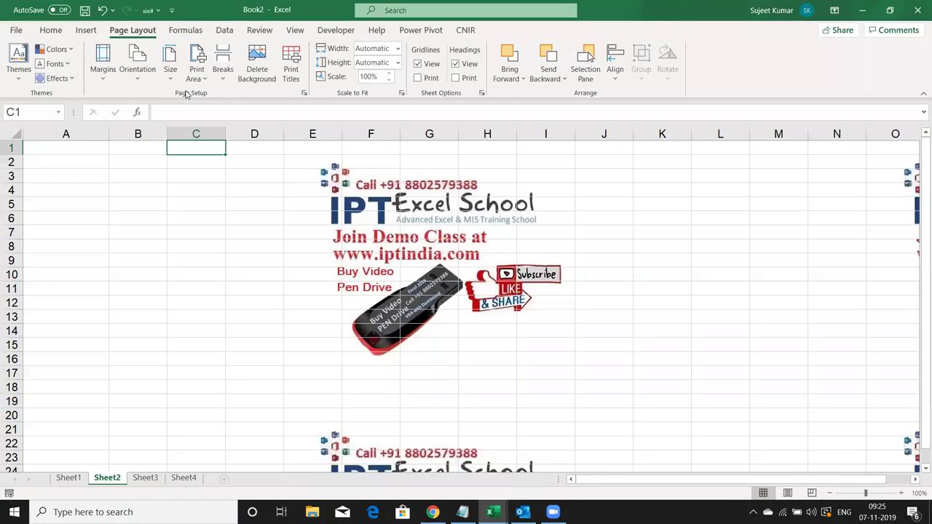
key(Down)
key(Home)
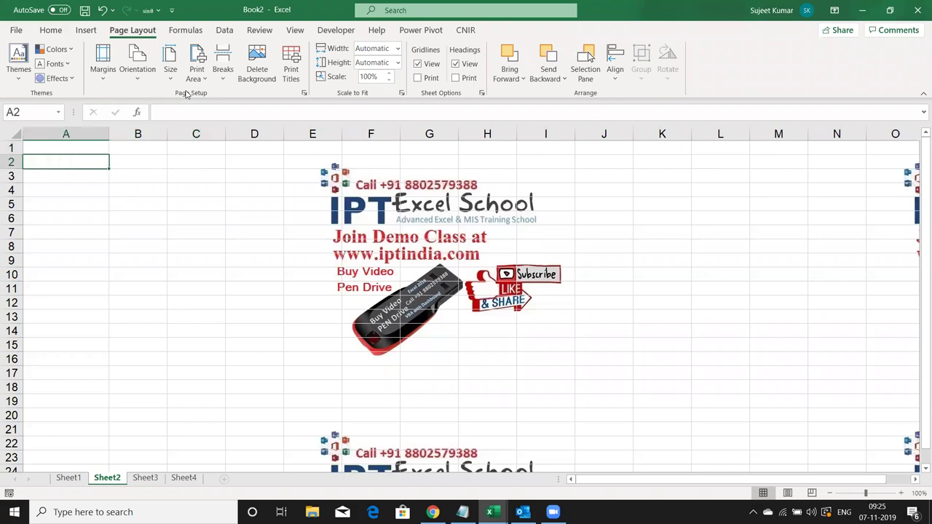
key(Right)
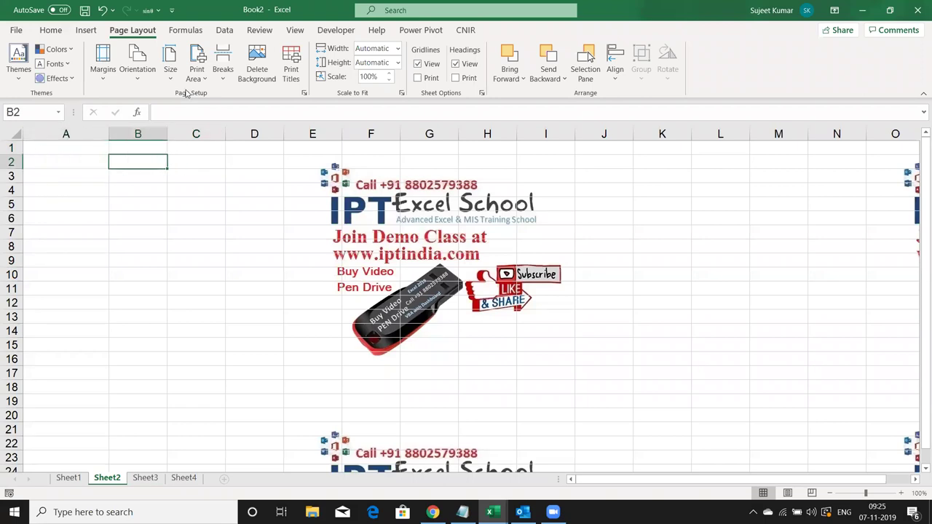
text(20%)
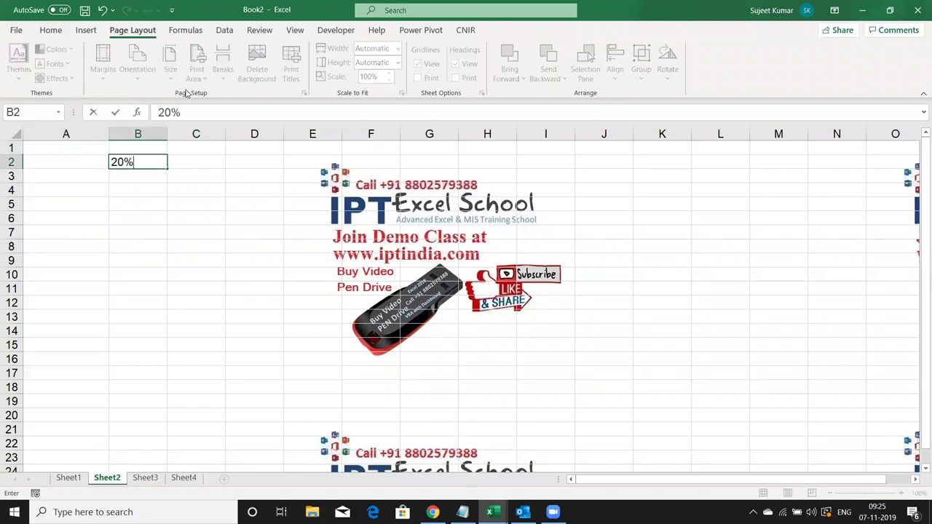
key(Return)
key(Up)
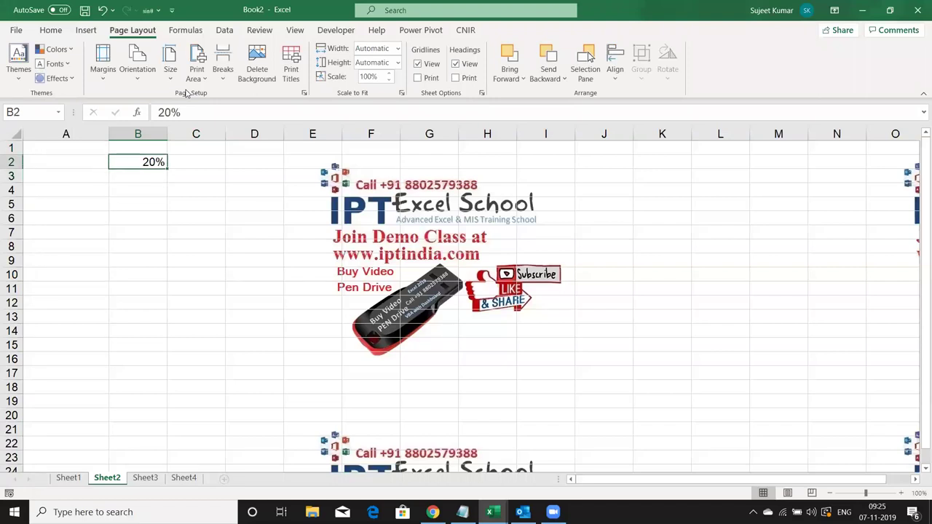
- Enter the plain number 20 in cell C2
key(Right)
text(210)
key(BackSpace)
key(BackSpace)
text(0)
key(Return)
key(Up)
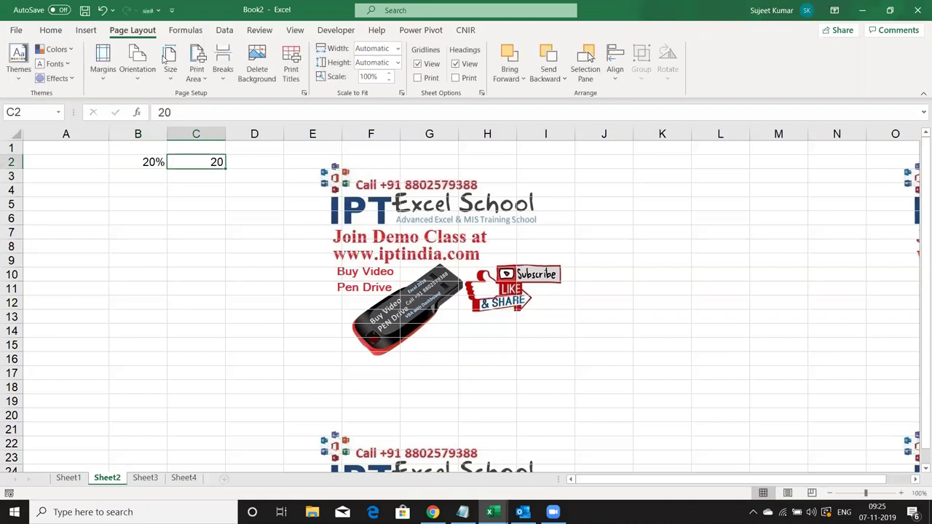
- Try Percent Style on C2, then undo it so C2 stays 20
click(48, 32)
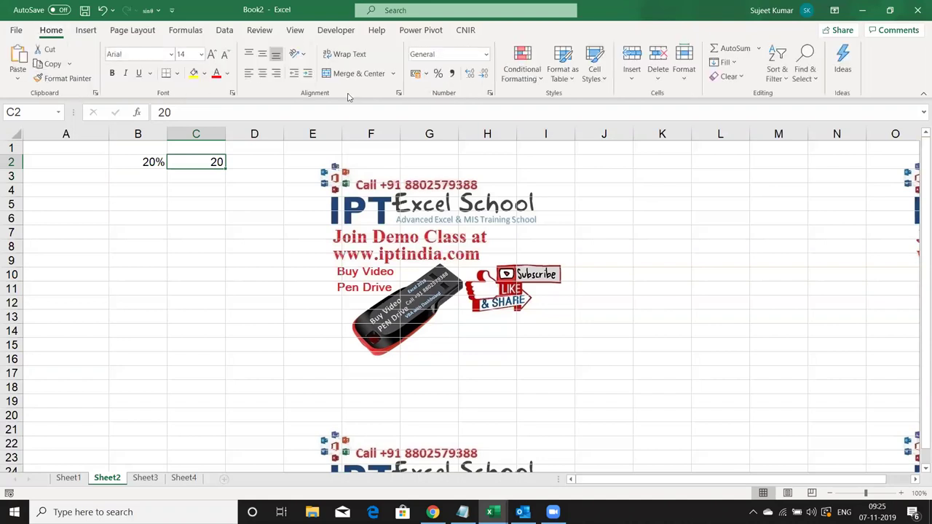
click(437, 75)
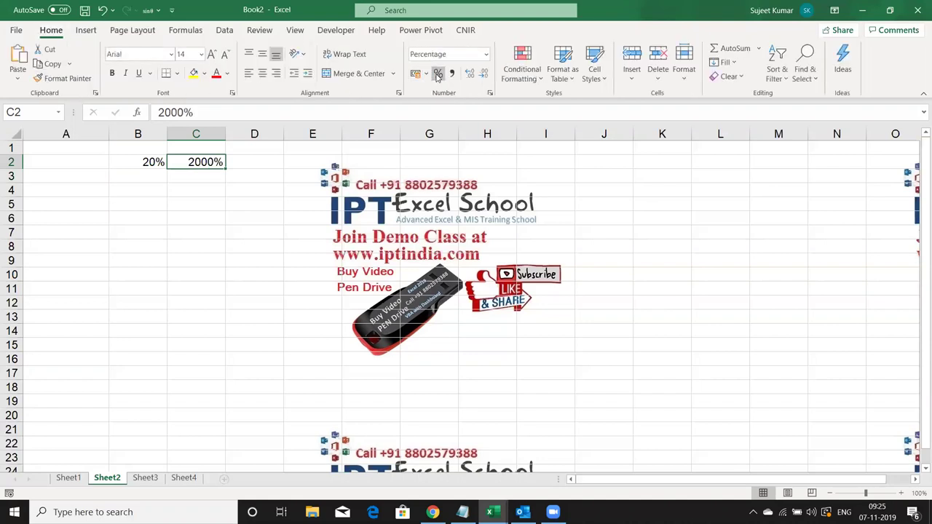
key(ctrl+z)
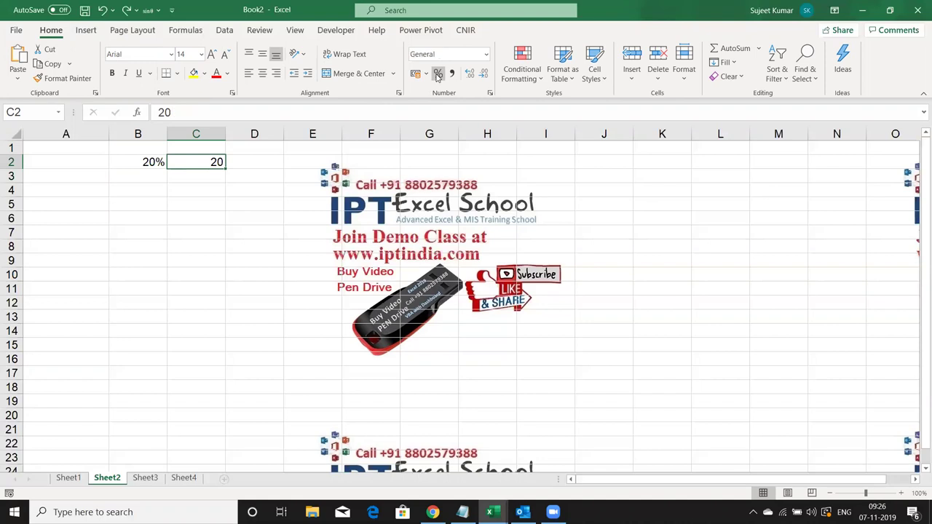
- Add the note 1=100% in cell C4
key(Down)
key(Down)
text(1=100)
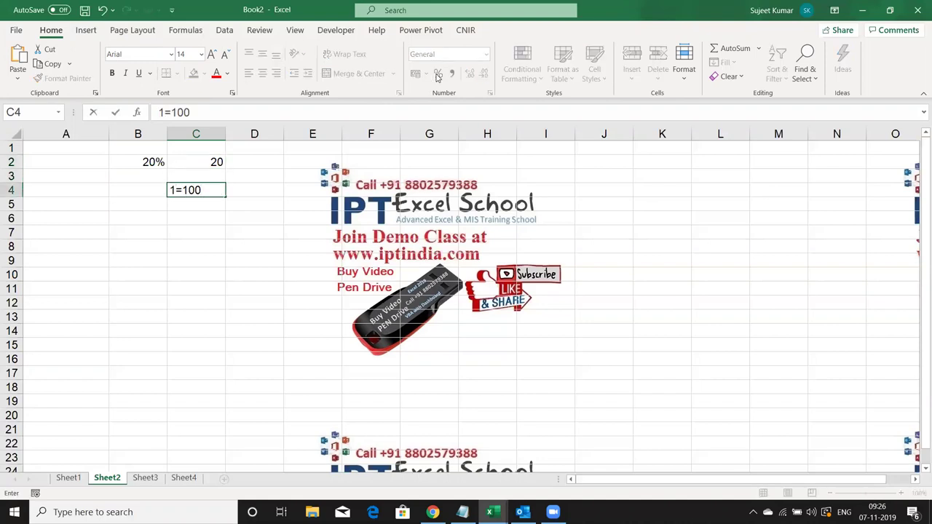
text(%)
key(Return)
text(1)
key(Escape)
key(Up)
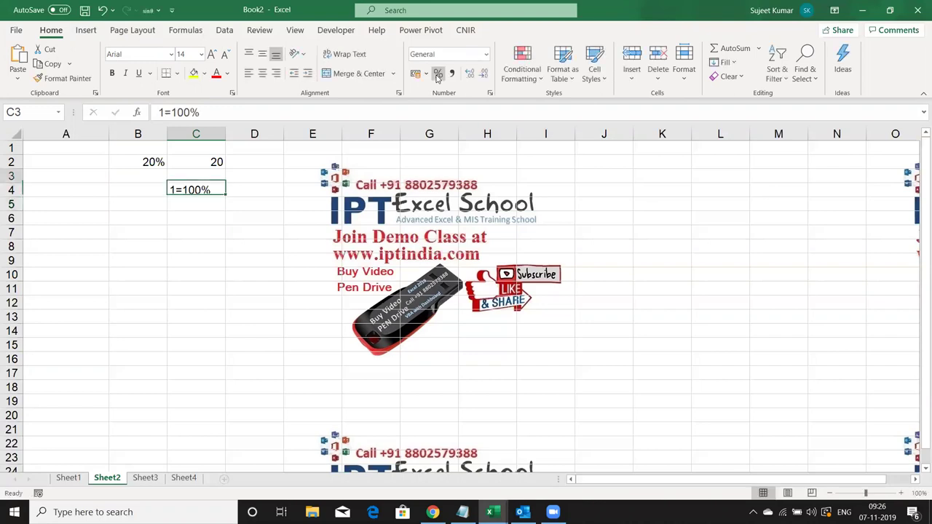
key(Up)
key(Up)
key(Left)
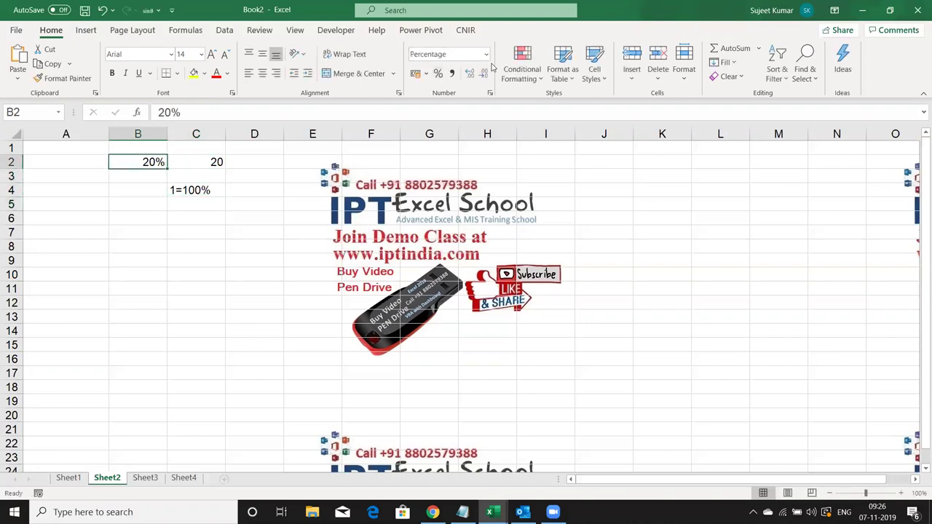
- Switch B2 to the General number format so it shows 0.2
click(487, 55)
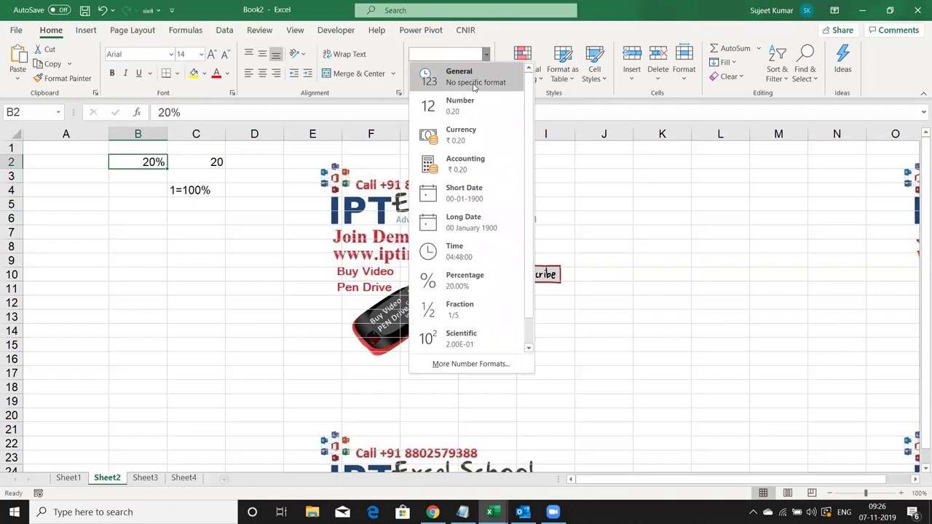
click(474, 84)
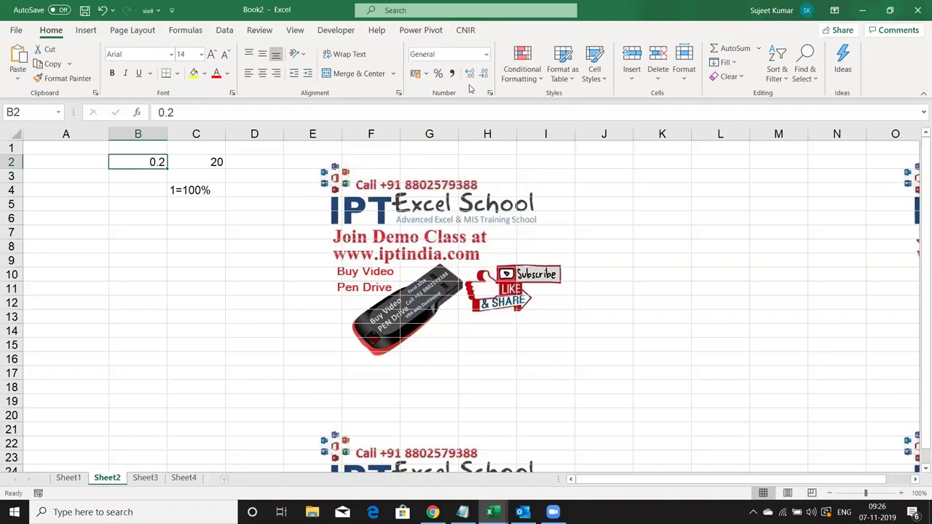
key(Right)
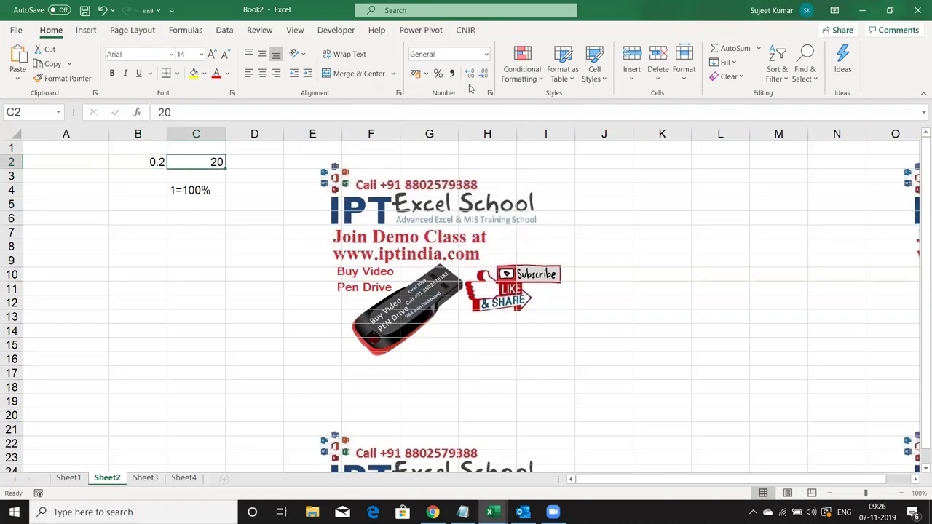
key(Right)
key(Right)
key(Left)
- Enter 0.2 in D2 and display it as 20% with Percent Style
text(0)
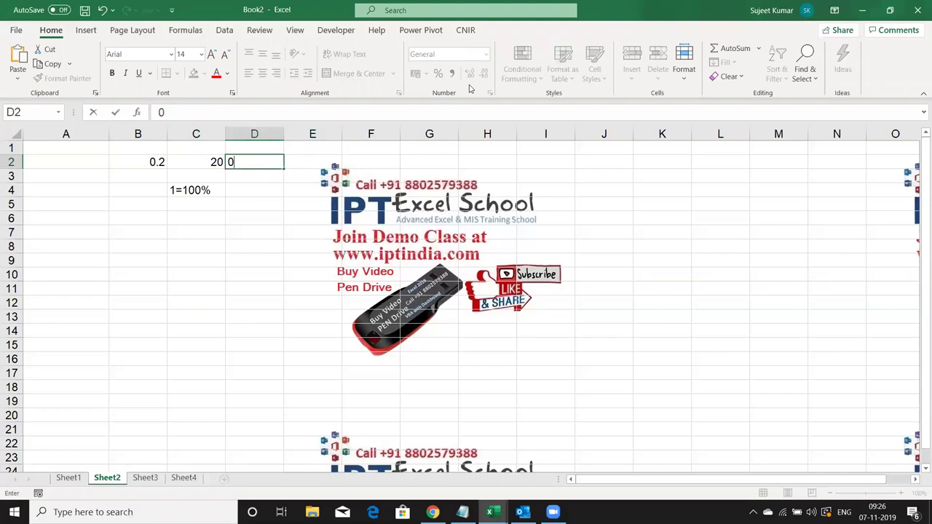
text(.2)
key(Return)
key(Up)
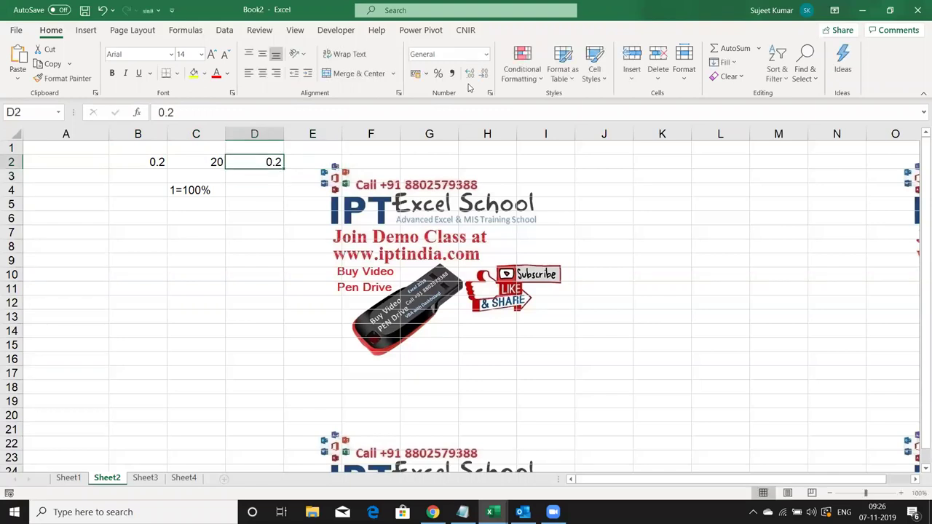
click(437, 75)
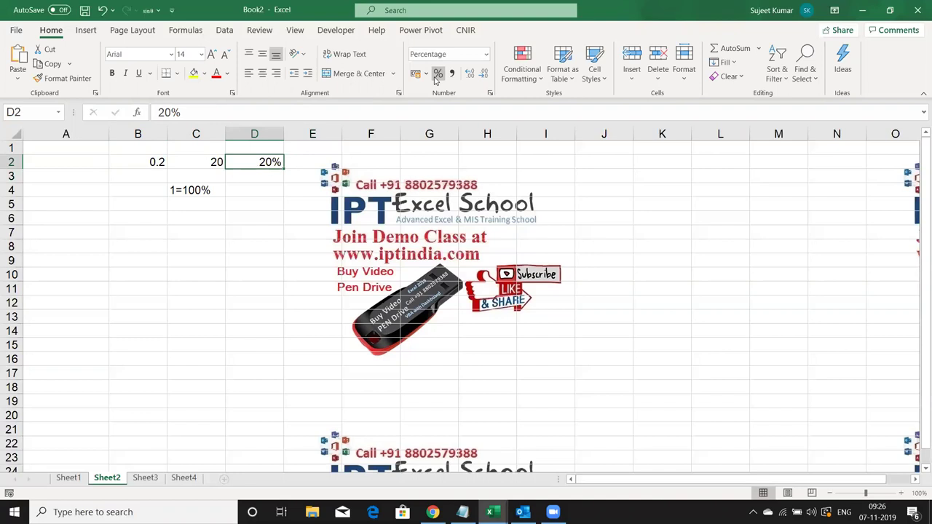
- Enter 500 in A6 and 54% in B6
click(79, 215)
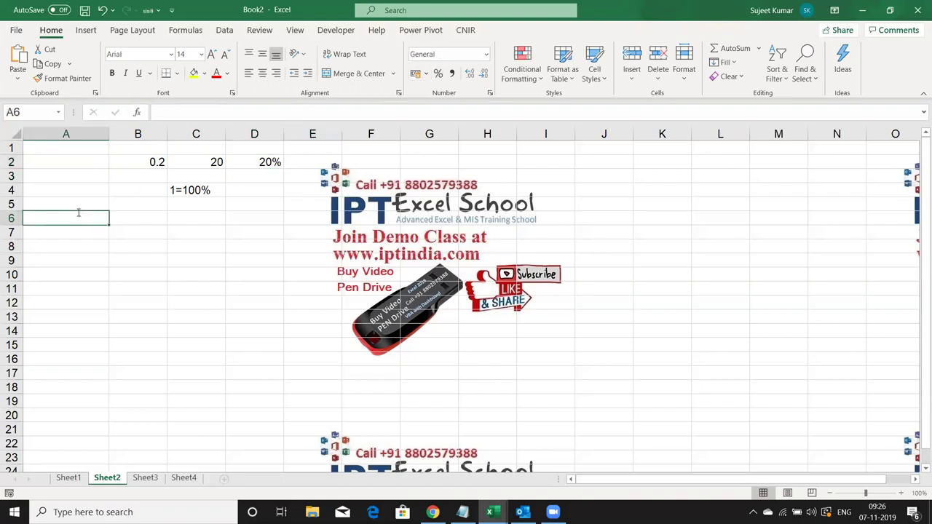
text(500)
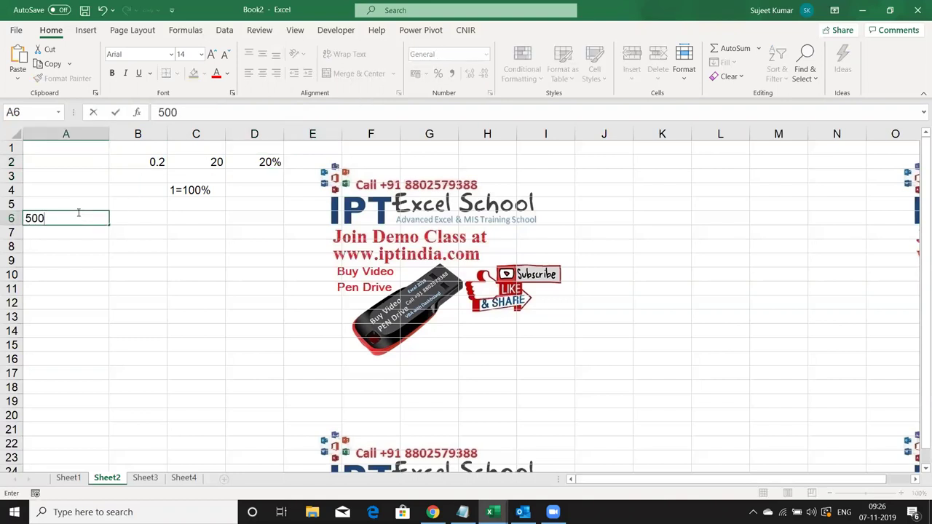
key(Return)
key(Up)
key(Right)
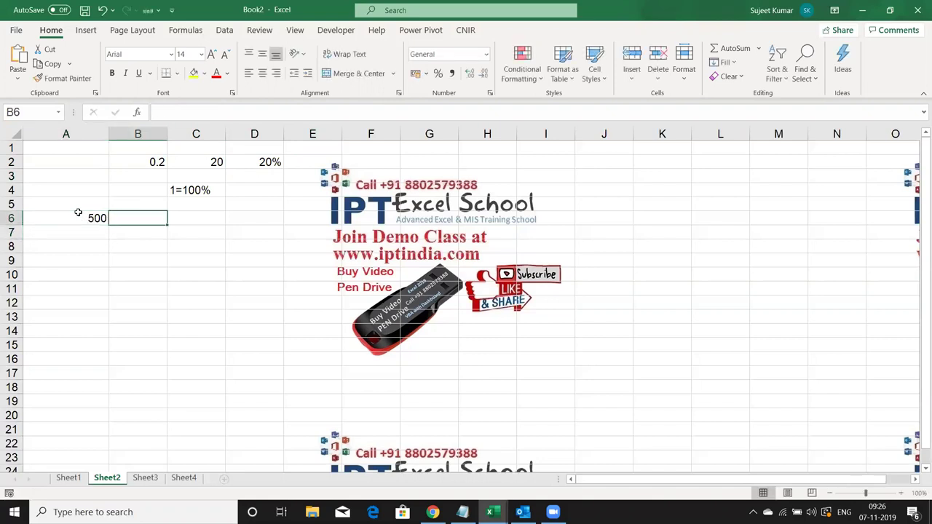
text(54%)
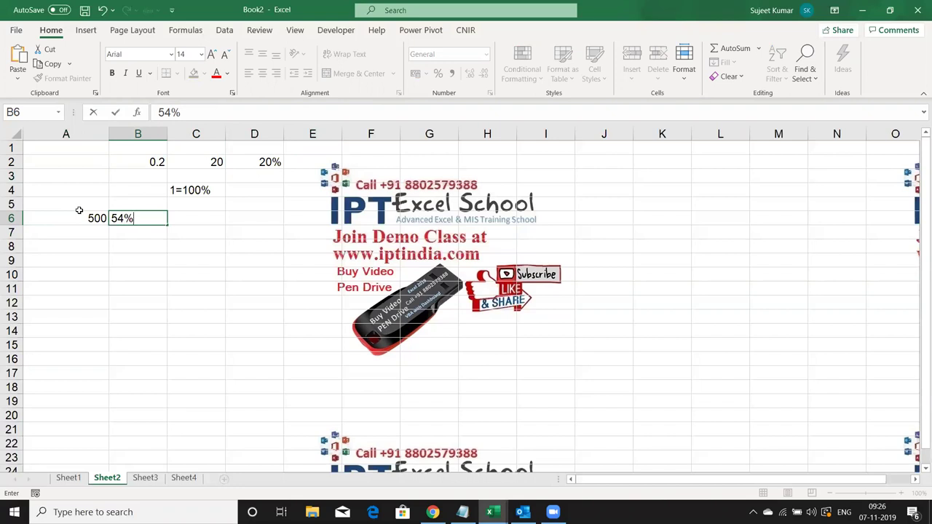
key(Return)
key(Up)
key(F2)
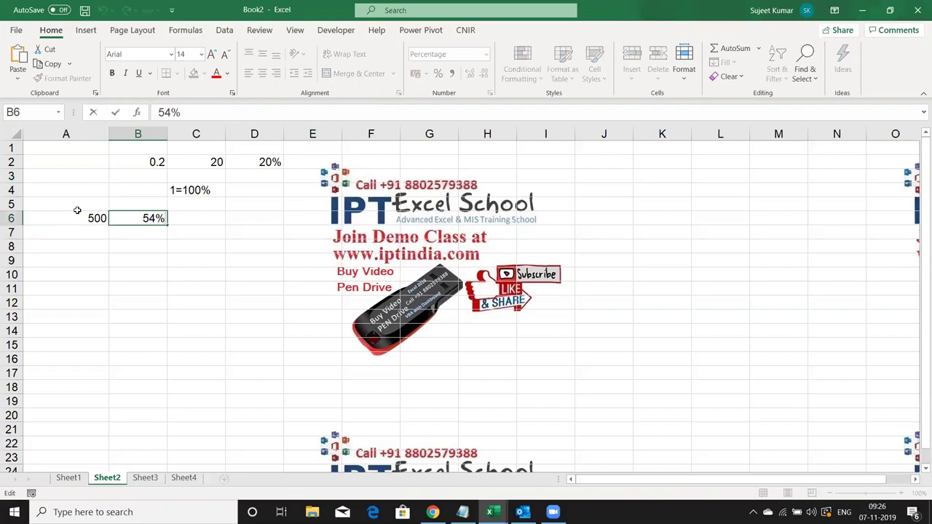
key(Escape)
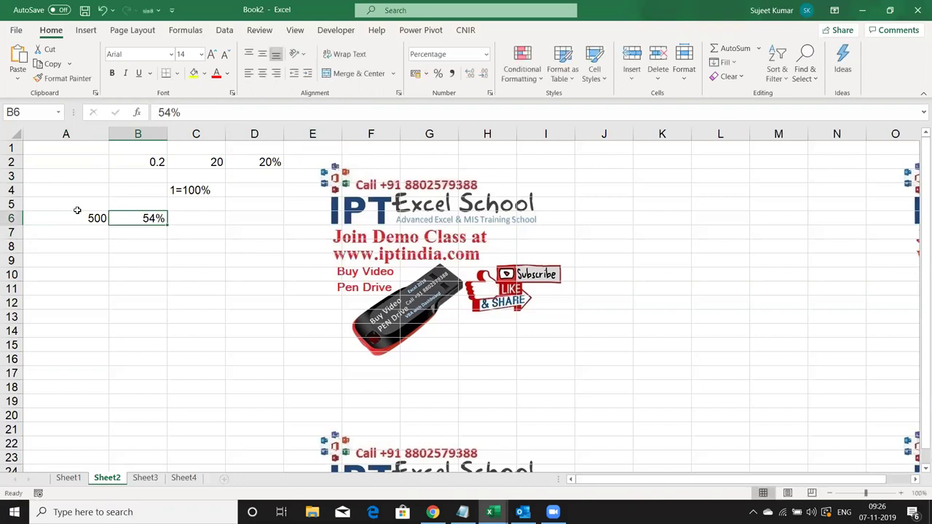
- Enter the formula =A6*B6 in C6, giving 270
key(Right)
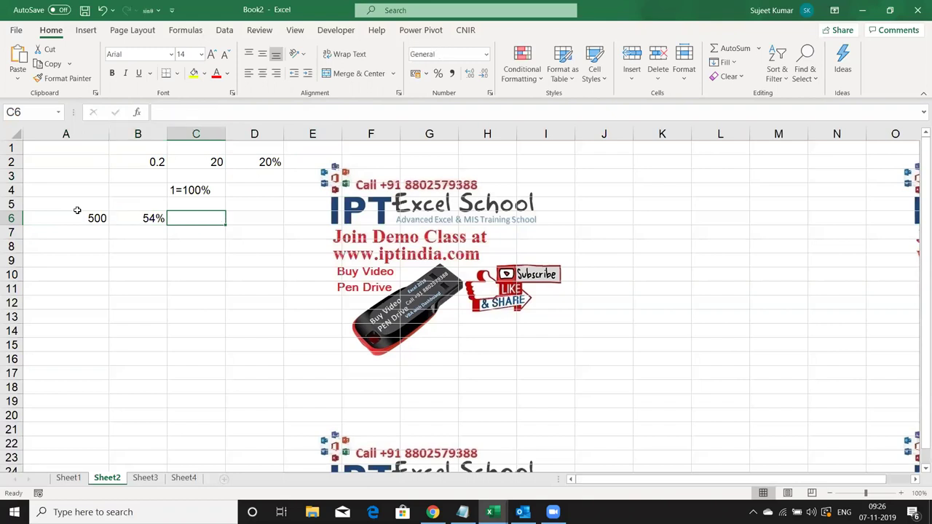
text(=)
click(77, 211)
text(*)
key(Left)
key(Return)
key(Up)
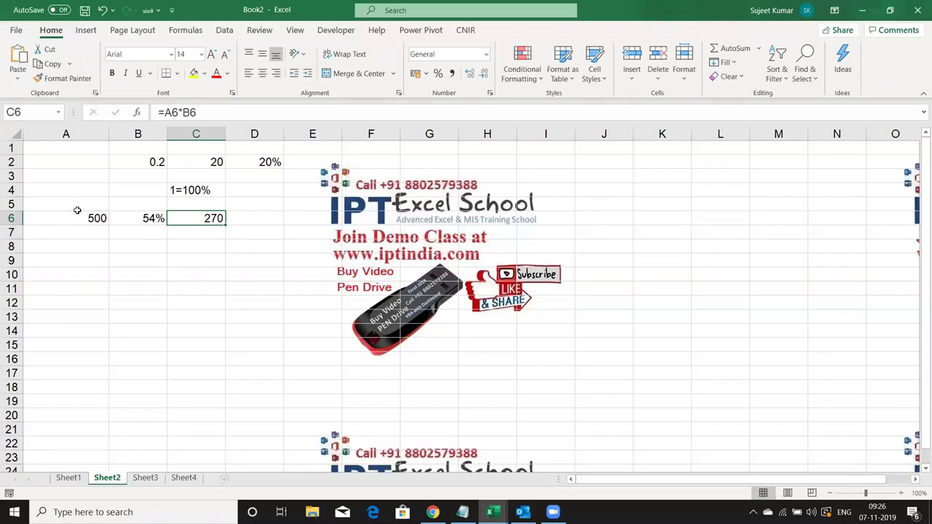
key(Down)
key(Left)
key(Left)
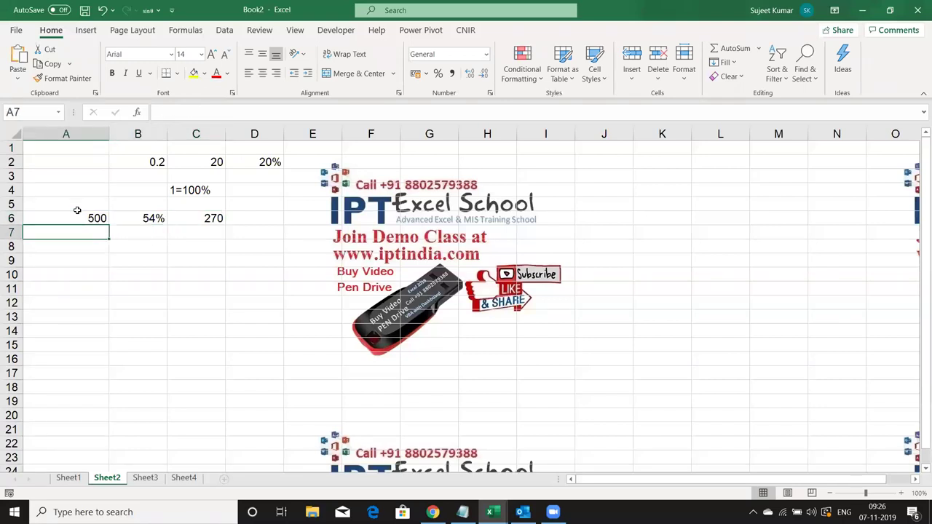
- Enter 500 in A7 and 475 in B7
text(500)
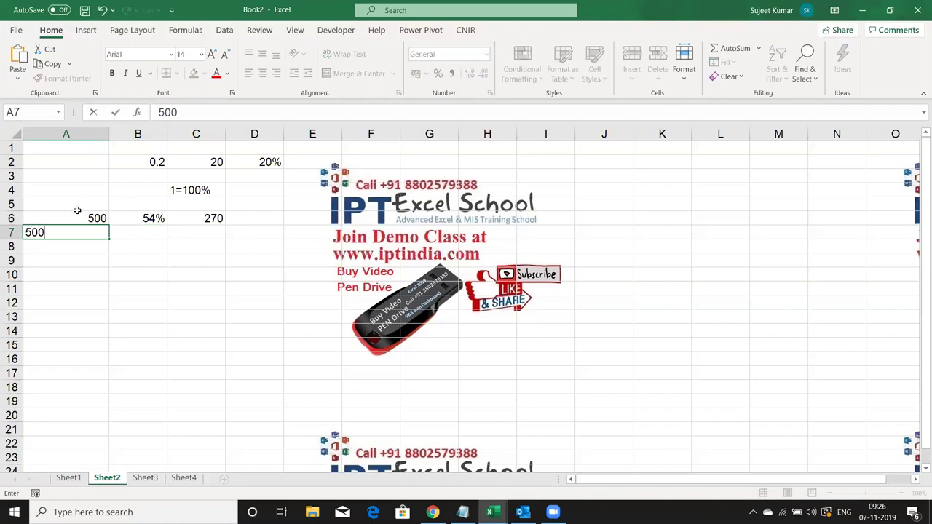
key(Right)
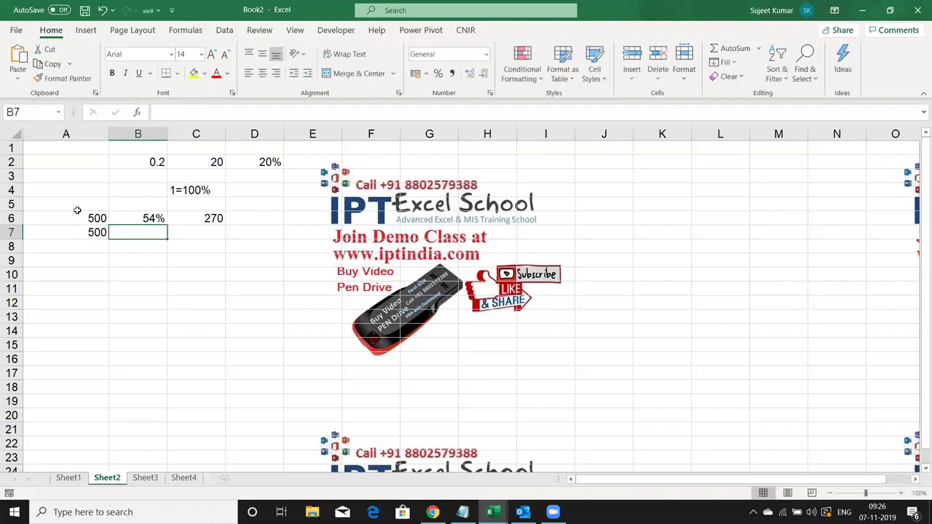
text(475)
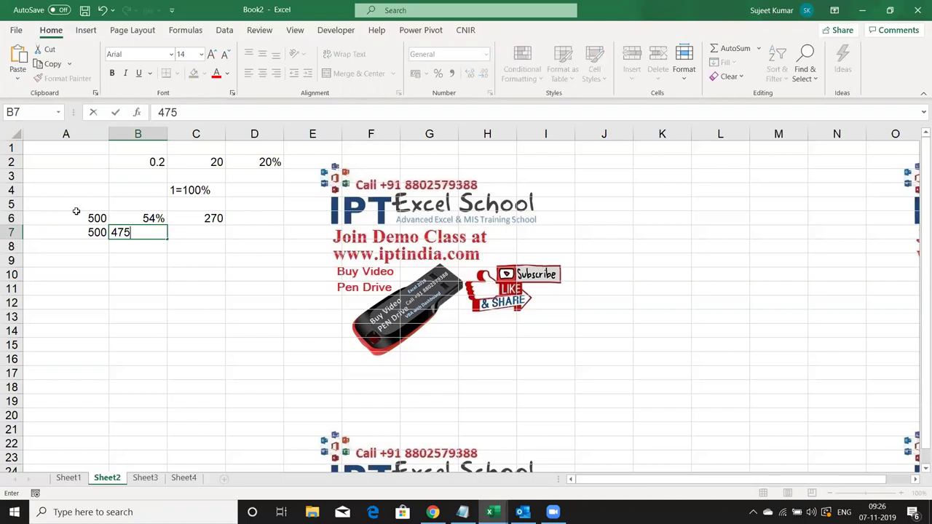
key(Right)
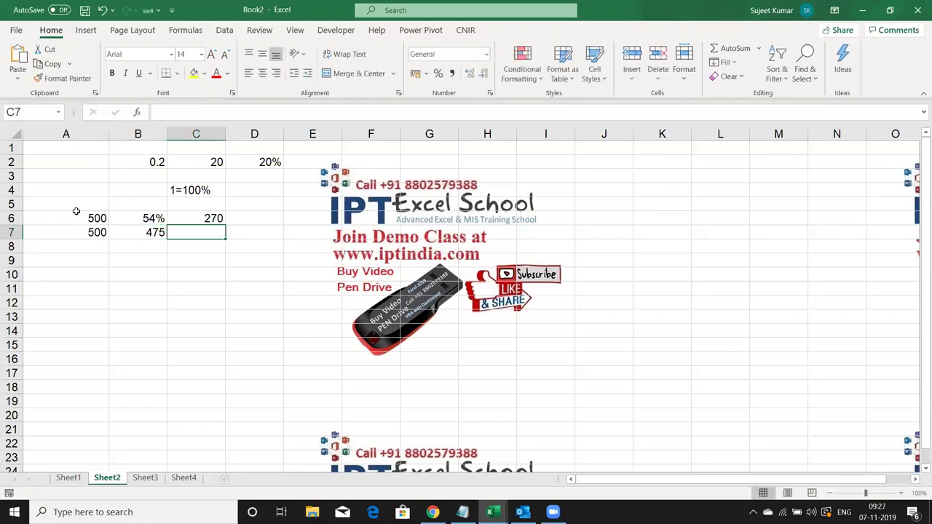
- Enter =B7/A7 in C7 and format it as a percentage, showing 95%
text(=)
key(Left)
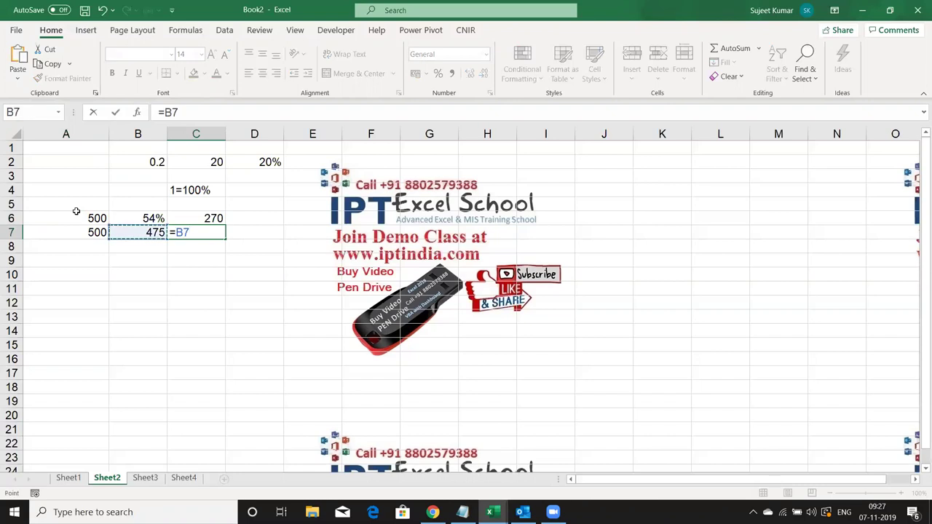
text(/)
key(Left)
key(Left)
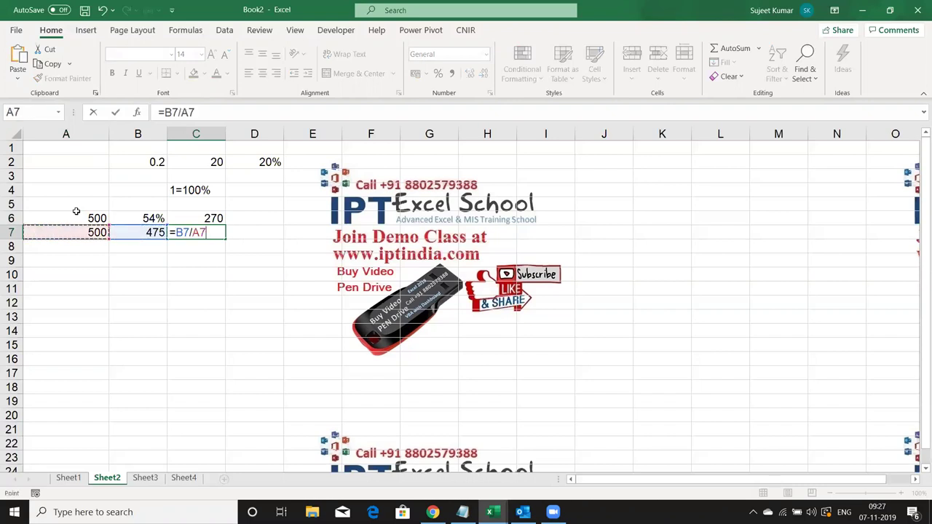
key(Return)
key(Up)
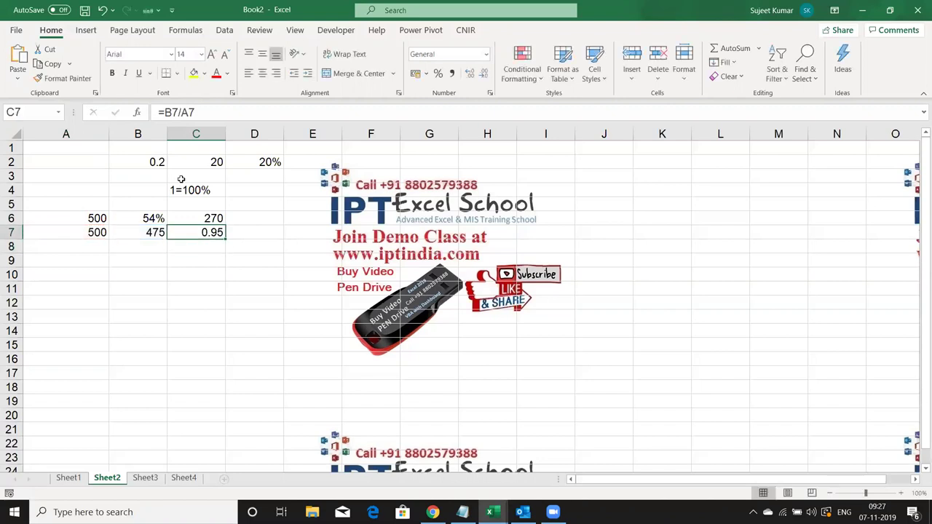
click(437, 75)
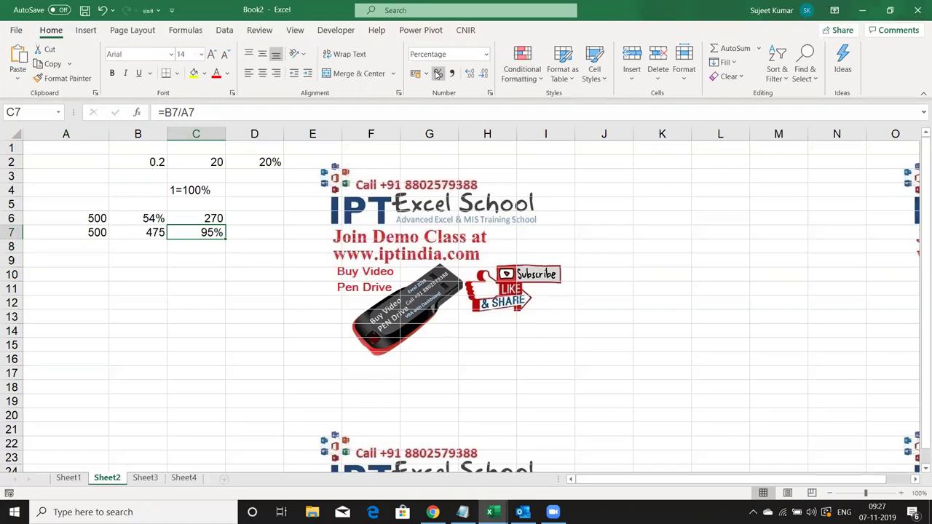
- Review the values and formulas in rows 6 and 7
key(Up)
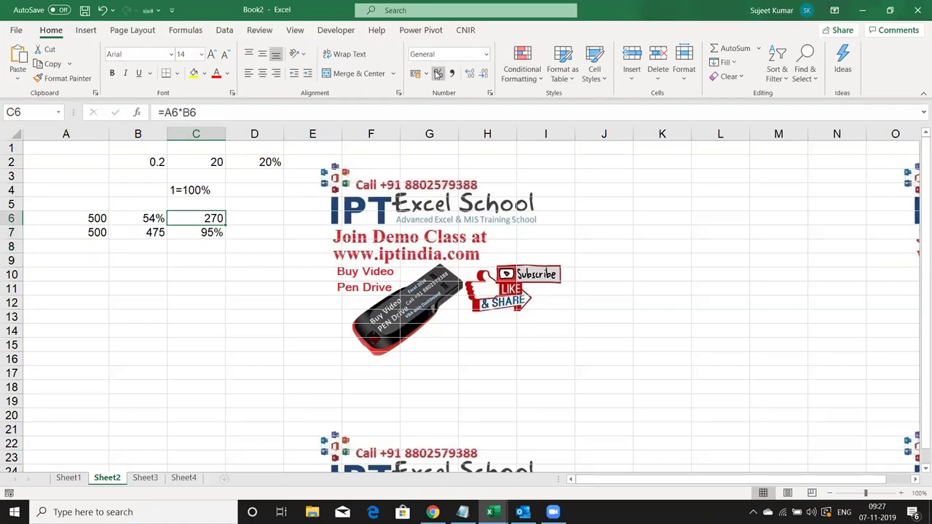
key(Left)
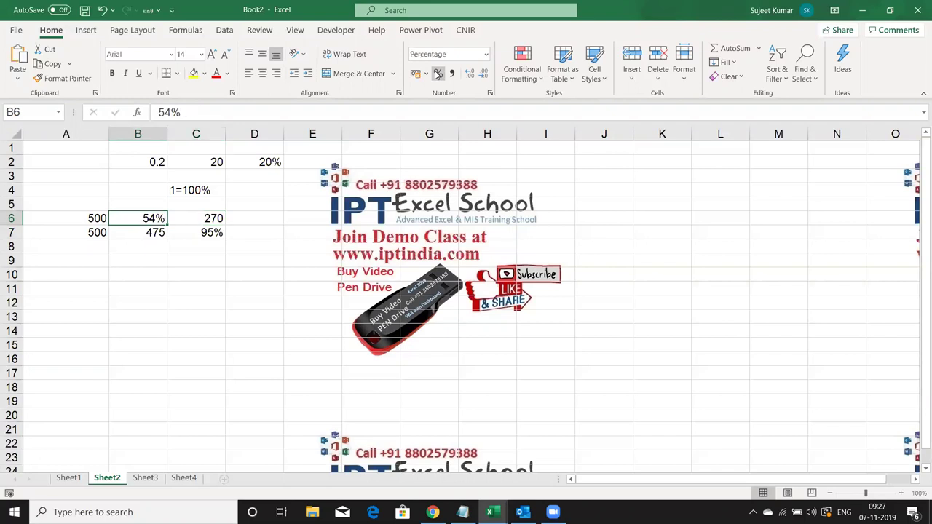
key(Right)
key(Down)
key(Left)
key(Right)
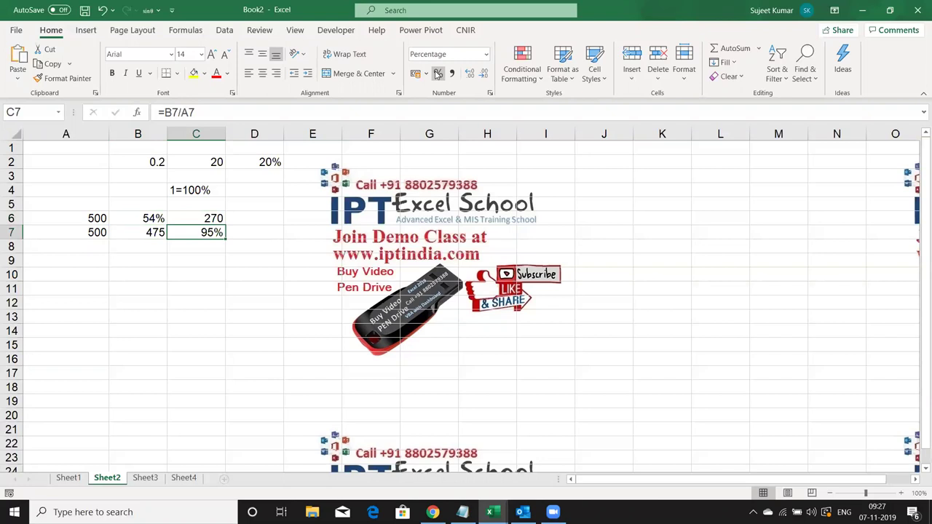
key(Down)
key(Down)
key(Down)
key(Left)
key(Left)
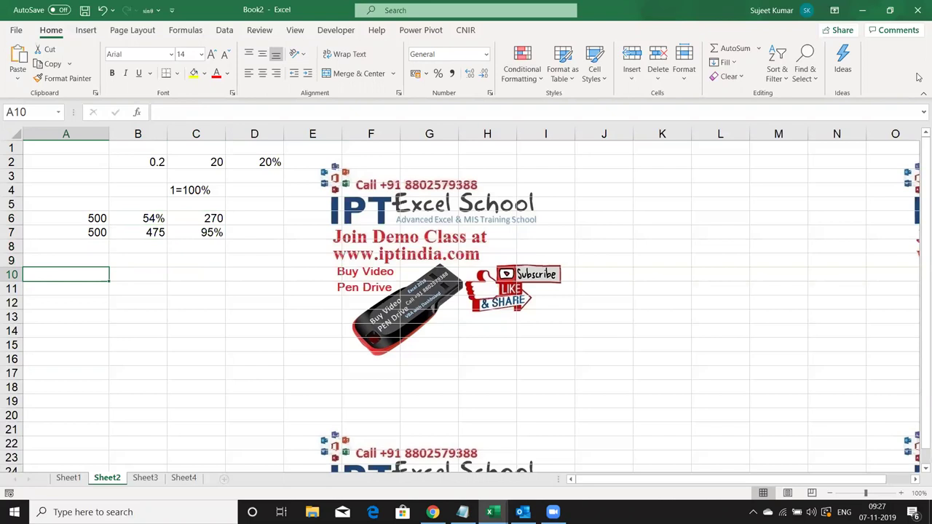
- Enter 600 in A10 with the label Bill+Tax in A9
text(600)
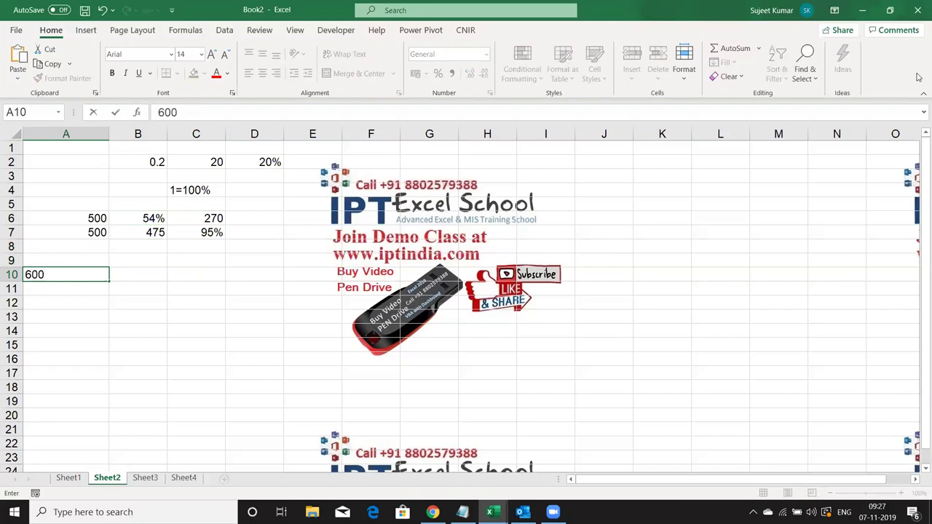
key(Right)
key(Up)
key(Left)
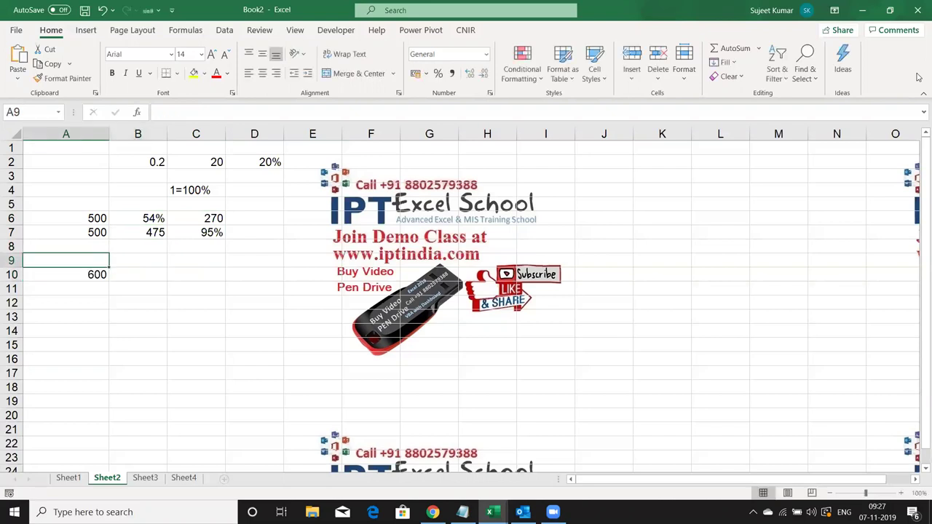
text(Bill+Tax)
key(Tab)
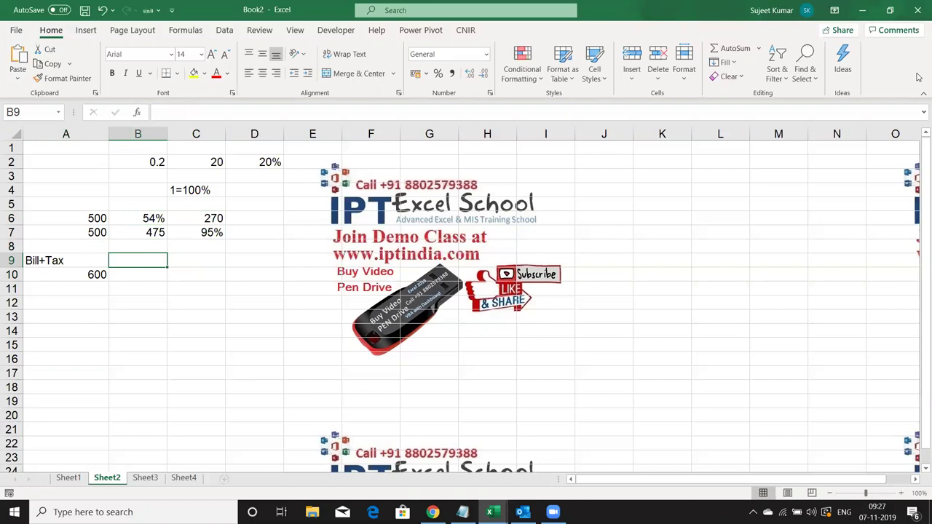
- Enter the 18% tax rate in B11
key(Down)
key(Down)
text(18)
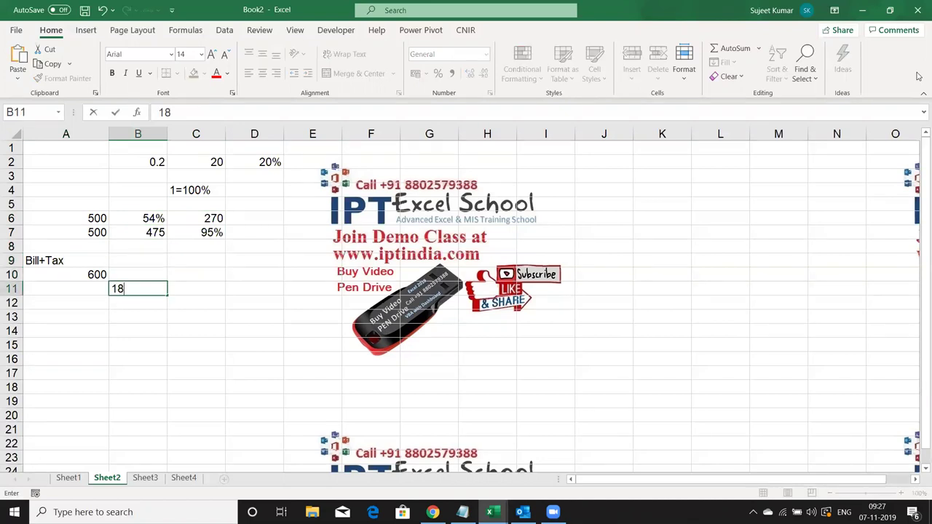
text(%)
key(Return)
key(Up)
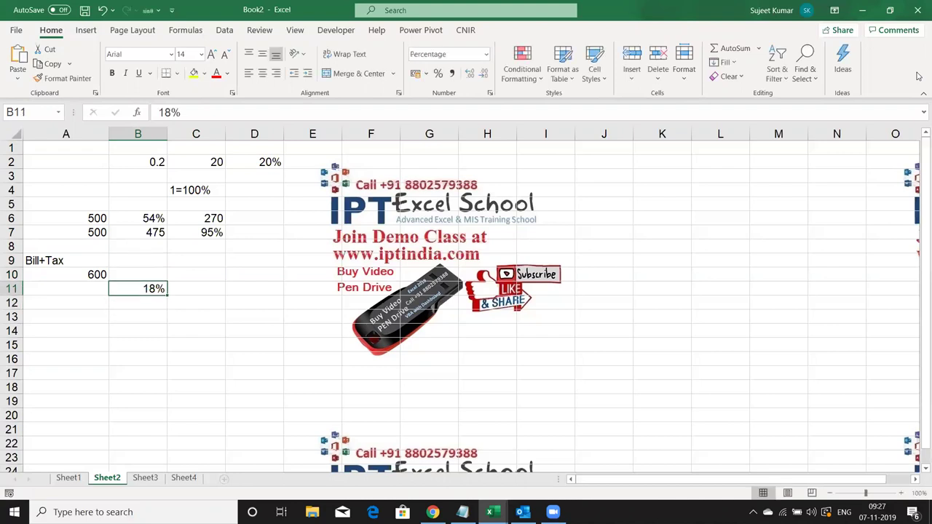
- Add the heading Bill in cell C9
key(Up)
key(Right)
key(Up)
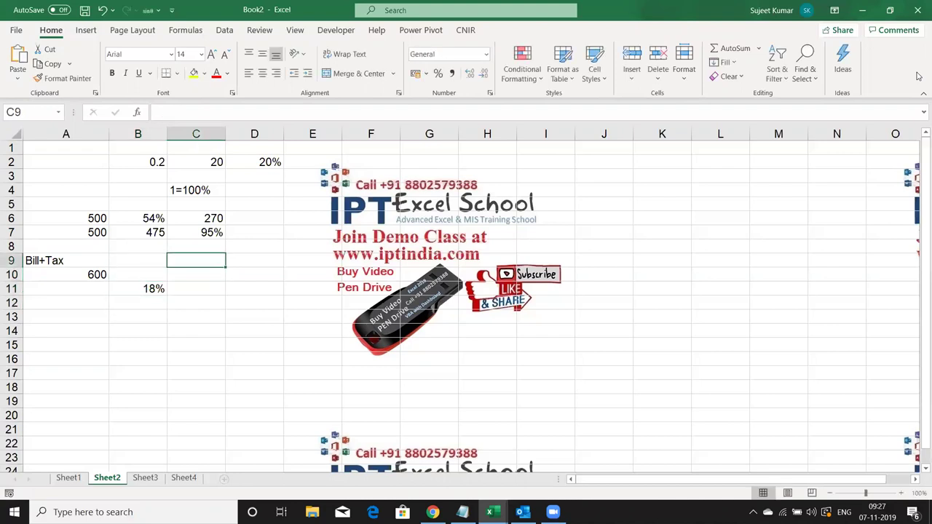
text(Tx)
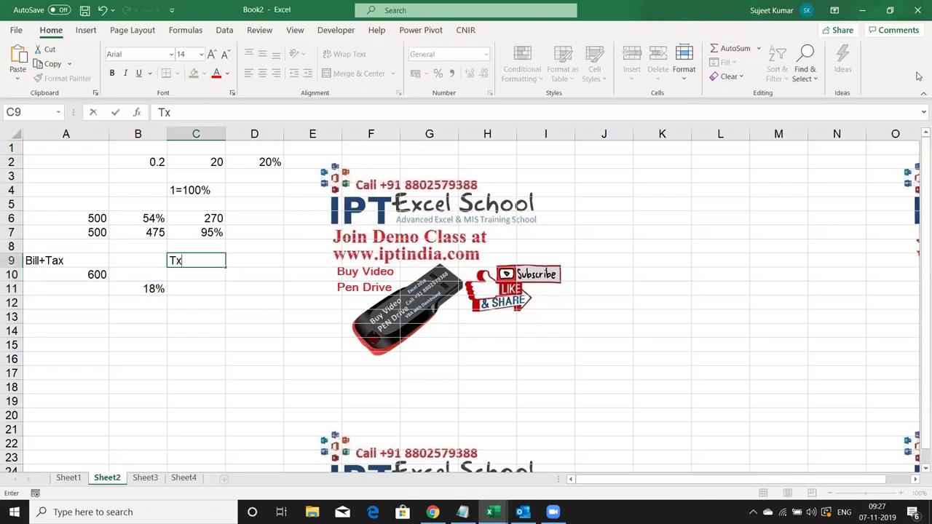
key(Escape)
text(Bill)
key(Return)
- Enter =A10/1.18 in C10, giving a bill of 508.4746
key(Down)
key(Up)
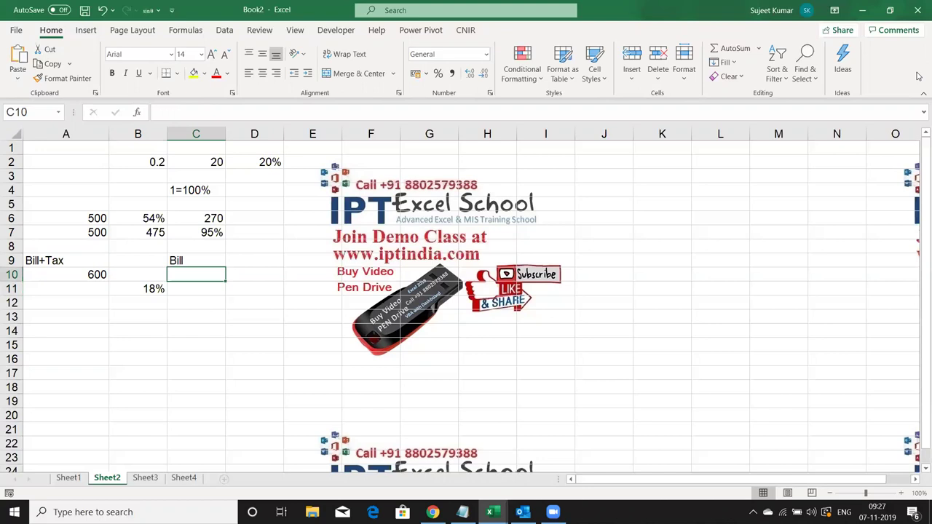
text(=)
key(Left)
key(Left)
text(/)
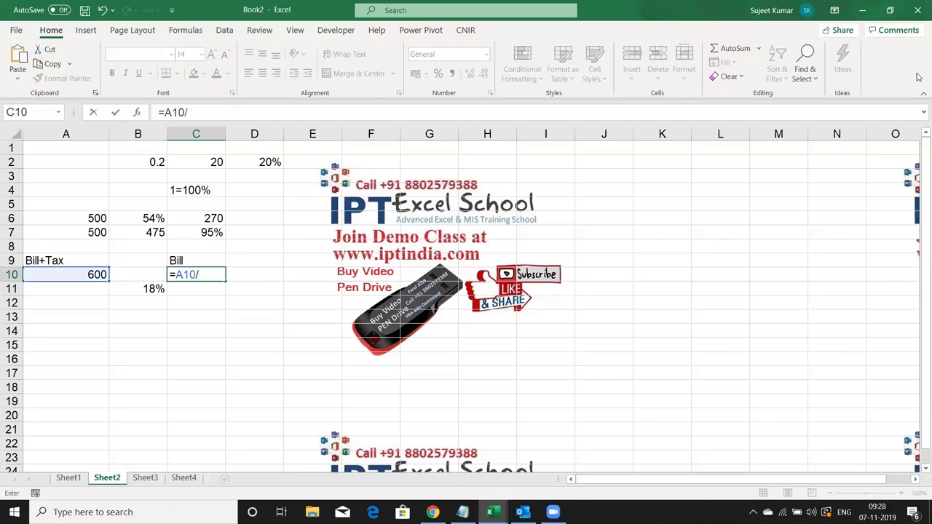
text(1.)
text(18)
key(Return)
key(Up)
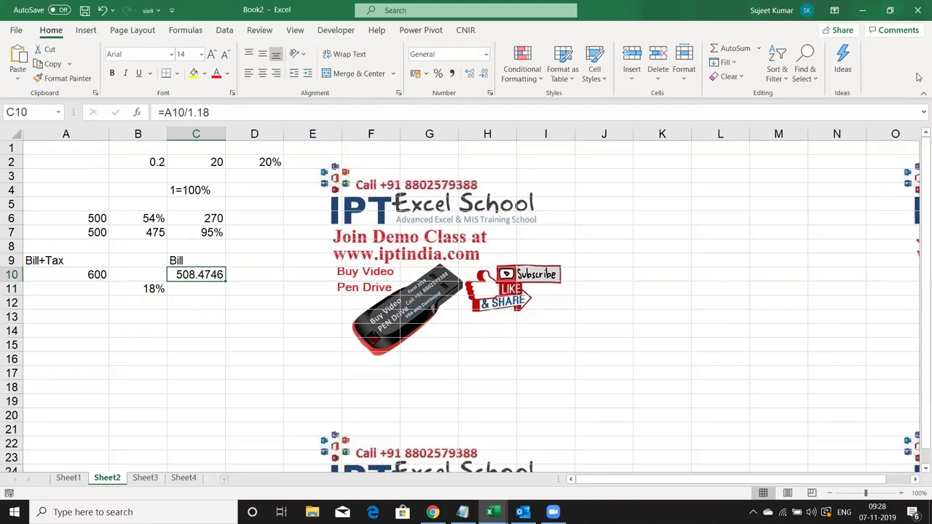
key(Down)
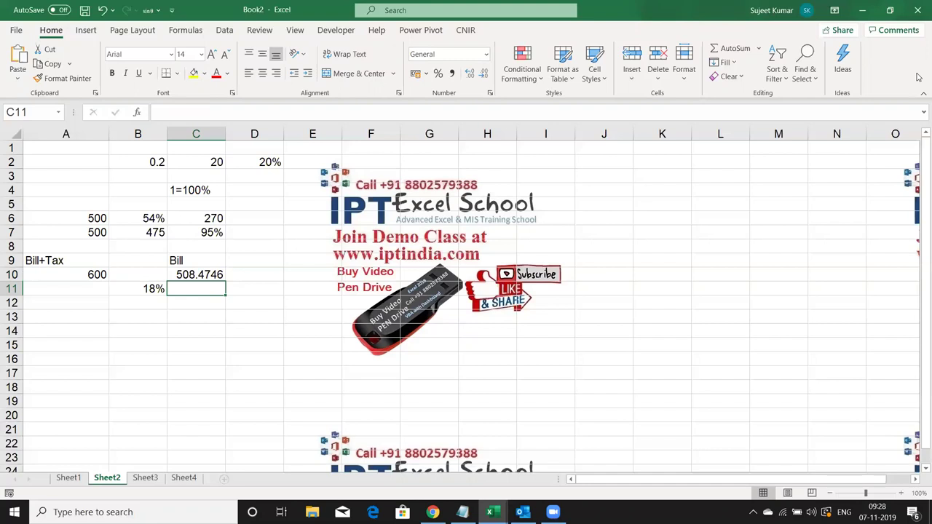
- Enter the tax formula =A10*18% in C11, giving 108
text(=)
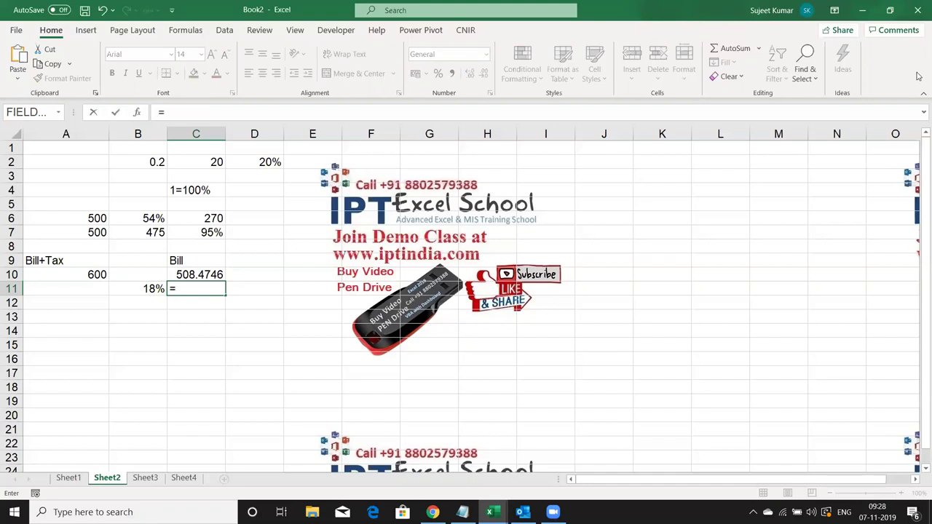
key(Left)
key(Left)
key(Up)
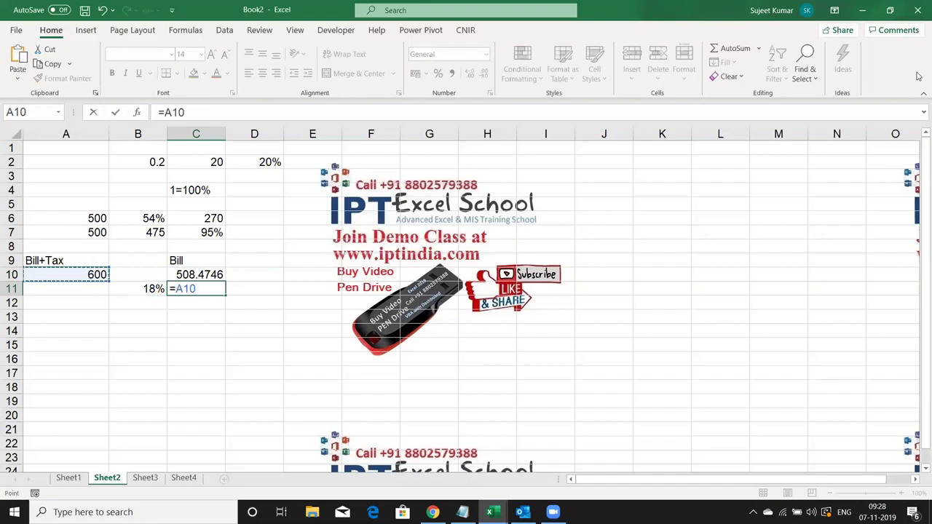
text(*18%)
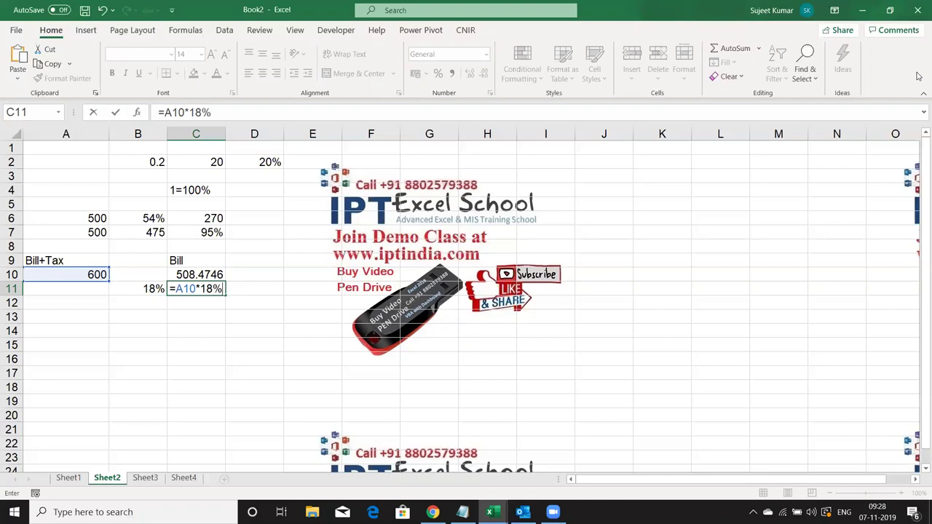
key(Return)
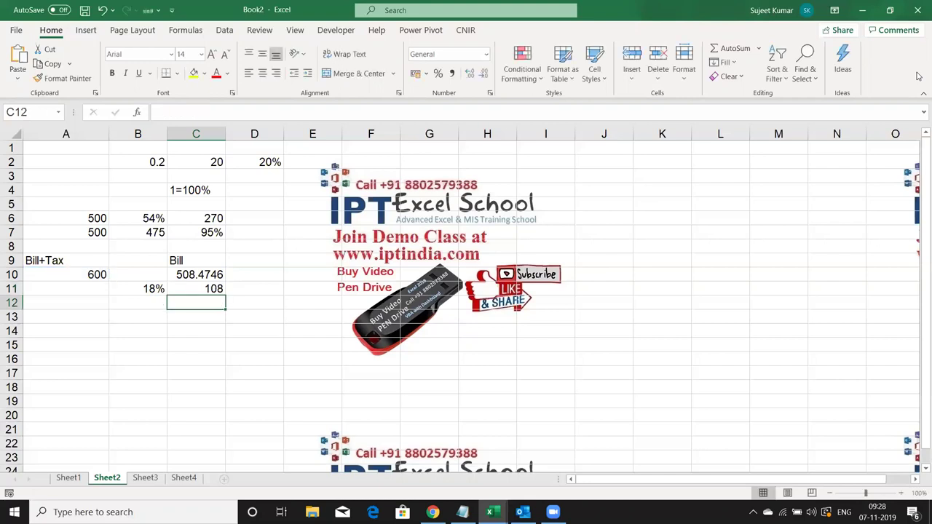
- Total the bill and tax in C12 with =C10+C11, giving 616.4746
text(=)
key(Up)
key(Up)
text(+)
key(Up)
key(ctrl+Return)
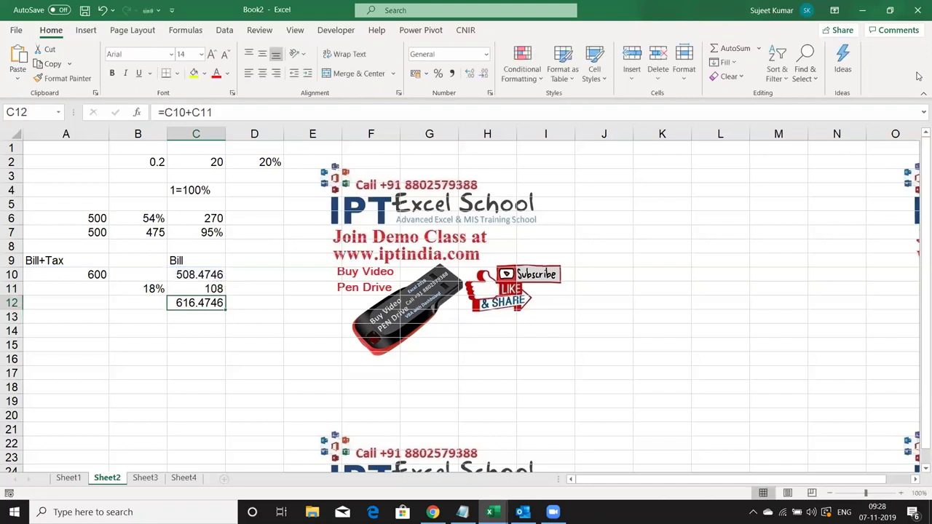
key(Up)
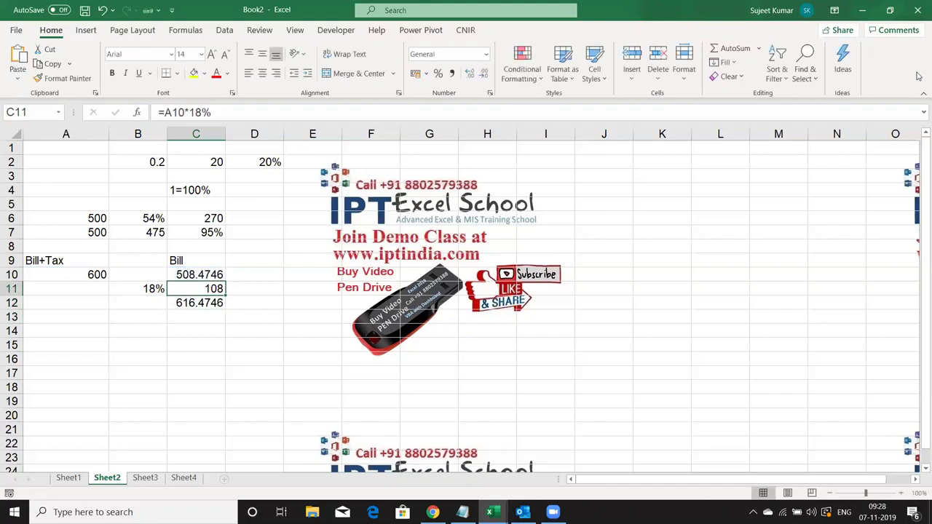
key(Up)
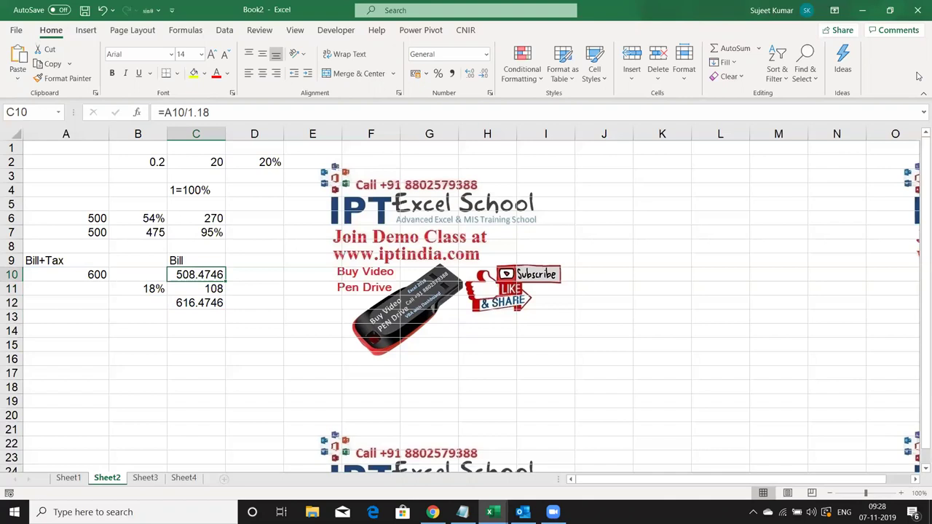
key(Down)
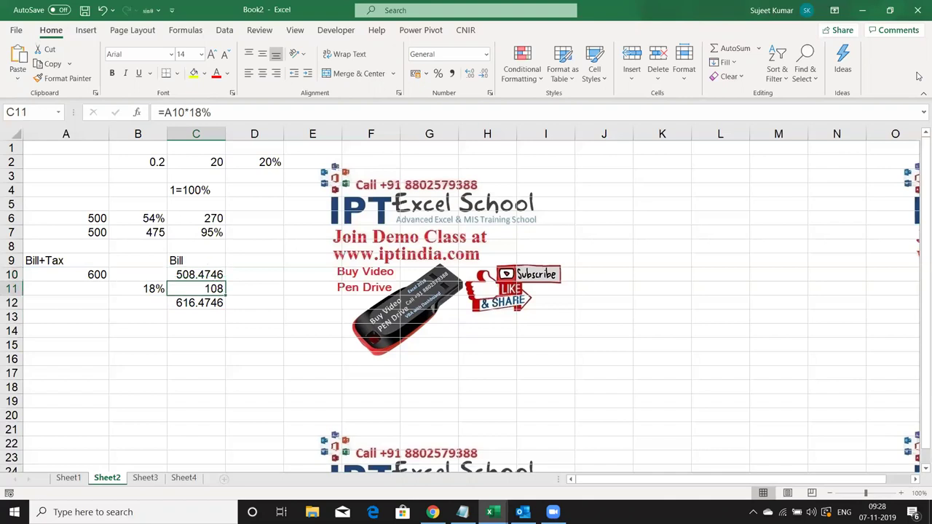
- Change C11 to =C10*B11, making the tax 91.52542 and the total 600
key(F2)
text(=)
key(Up)
text(*)
key(Left)
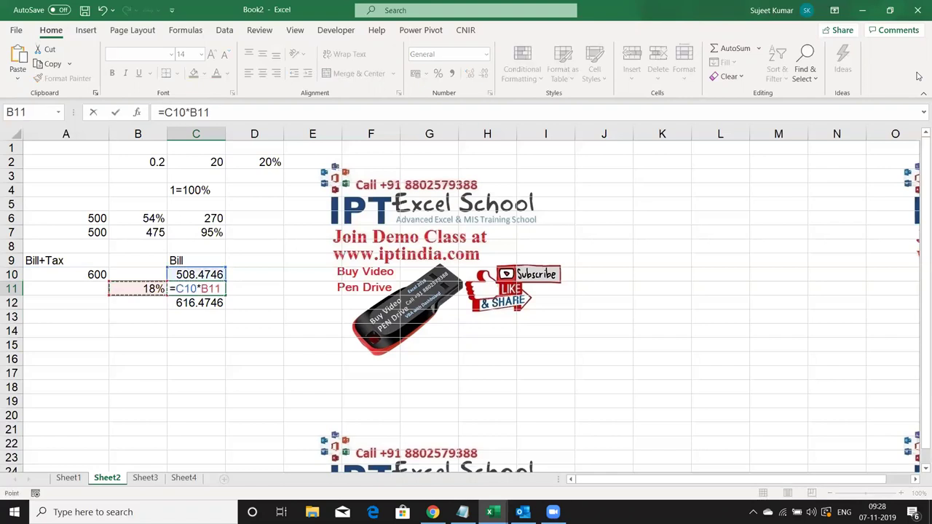
key(Return)
key(Up)
key(Down)
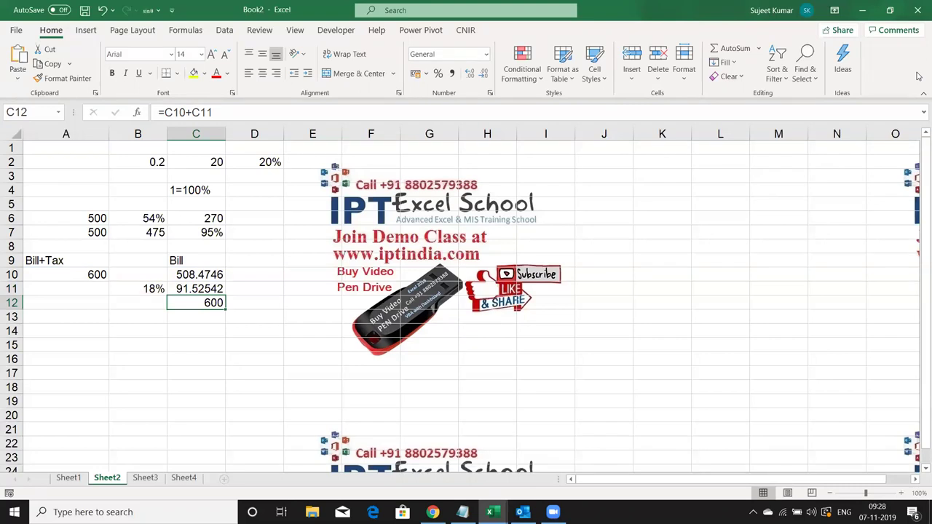